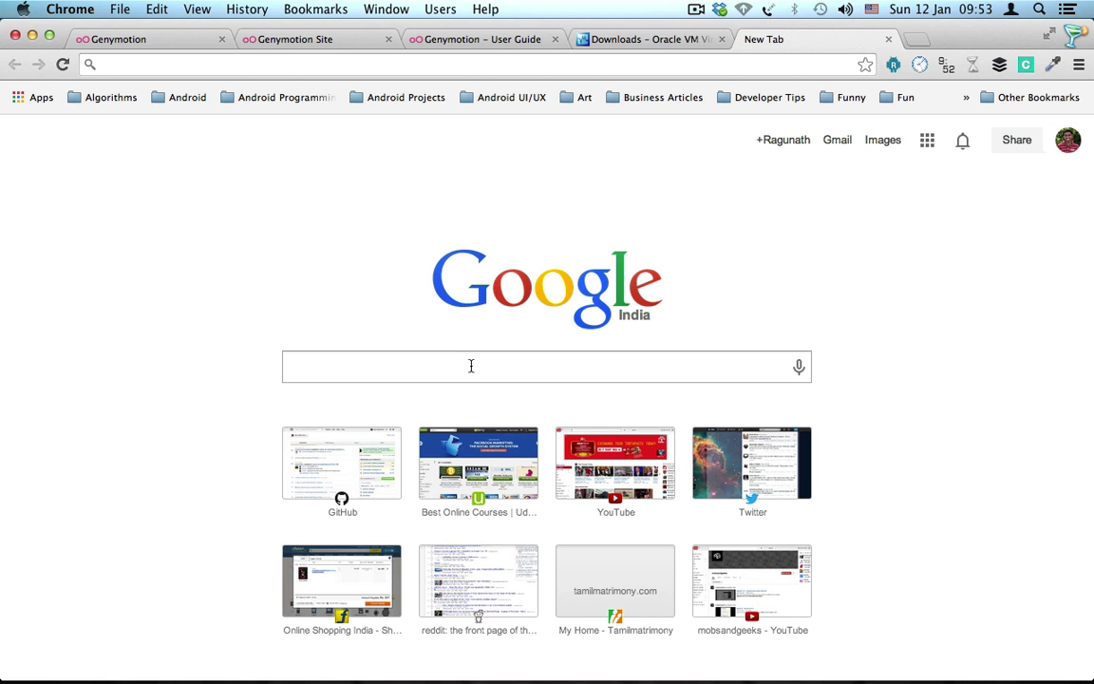
Review the Genymotion home page and the site's login and sign-up page.
{"action": "left_click", "coordinate": [139, 43]}
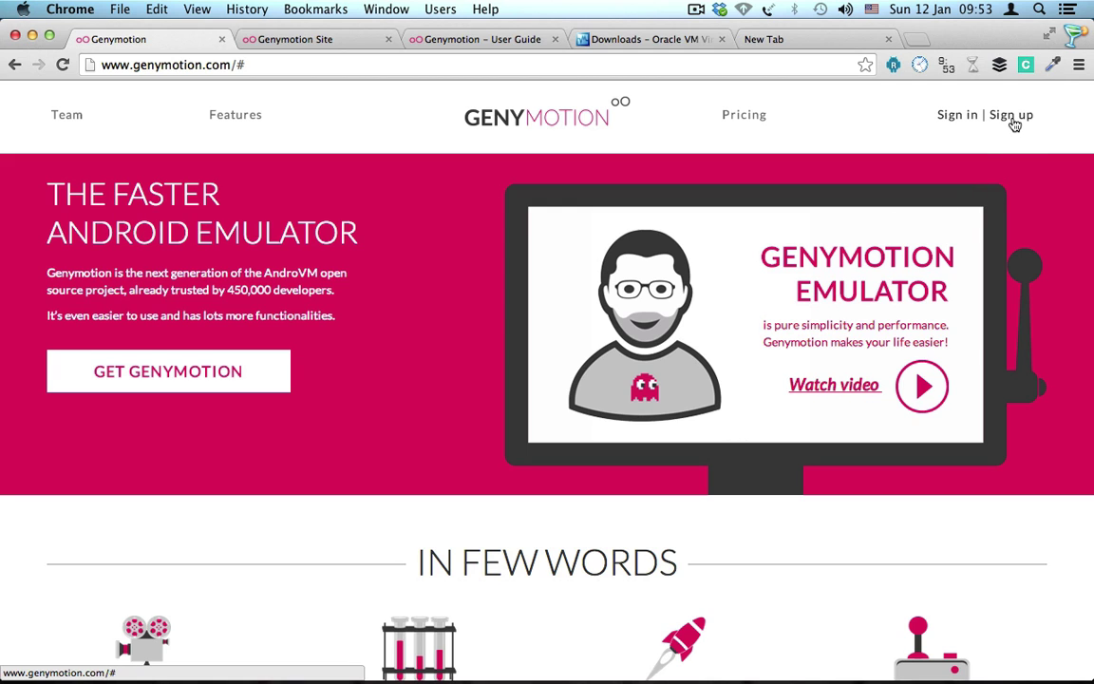
{"action": "left_click", "coordinate": [351, 36]}
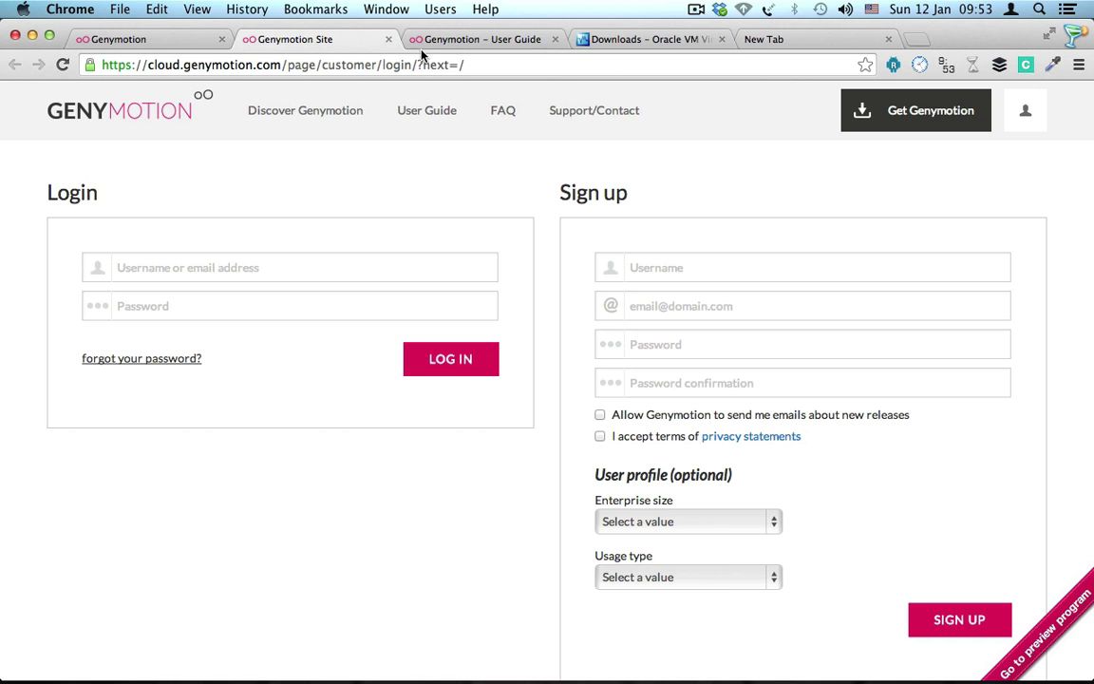
{"action": "scroll", "coordinate": [850, 298], "scroll_direction": "down", "scroll_amount": 3}
{"action": "scroll", "coordinate": [850, 300], "scroll_direction": "up", "scroll_amount": 3}
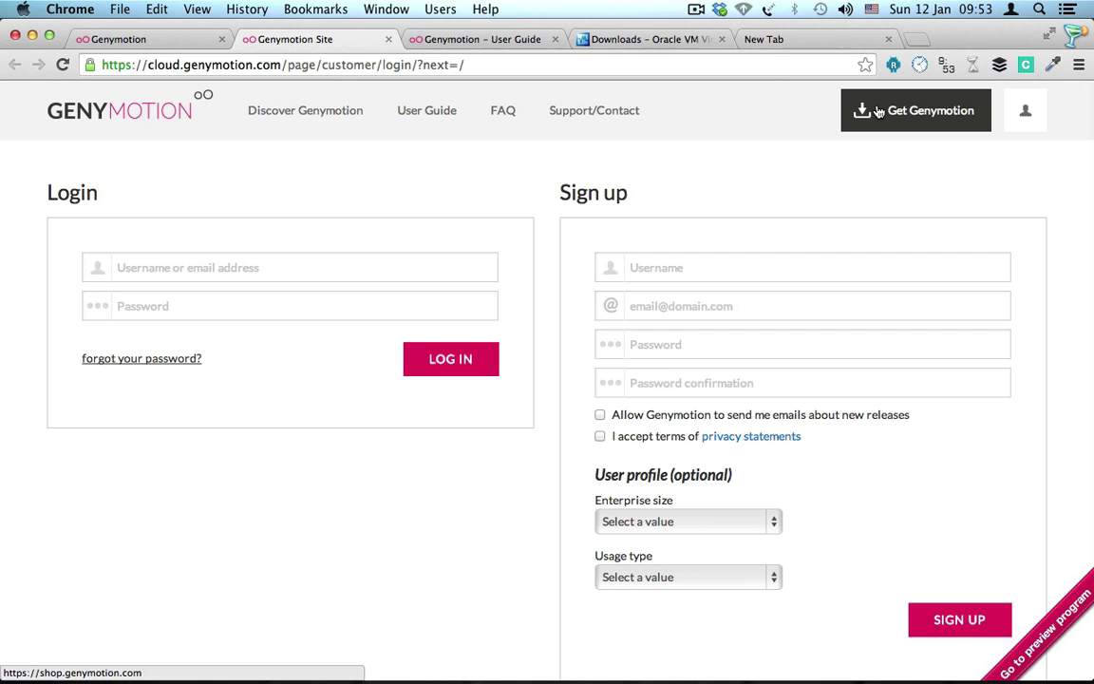
Check the VirtualBox downloads page for the VirtualBox 4.3.6 package for OS X hosts.
{"action": "left_click", "coordinate": [680, 44]}
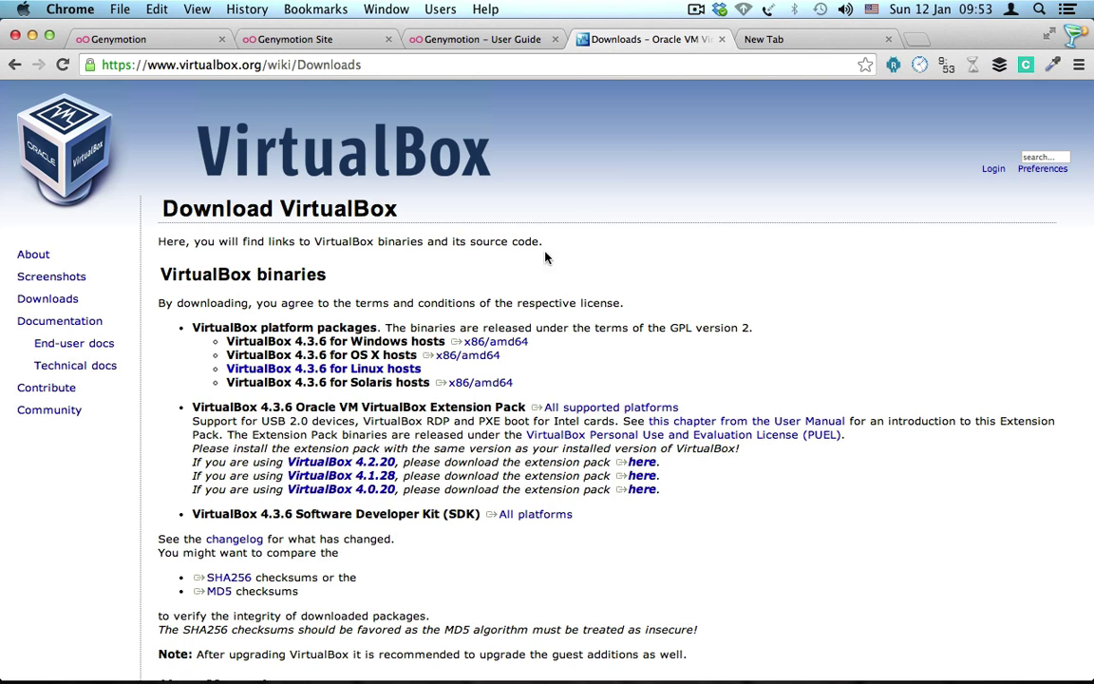
{"action": "left_click", "coordinate": [479, 355]}
Read the features and the operating system, system and application requirements in the Genymotion User Guide.
{"action": "left_click", "coordinate": [446, 40]}
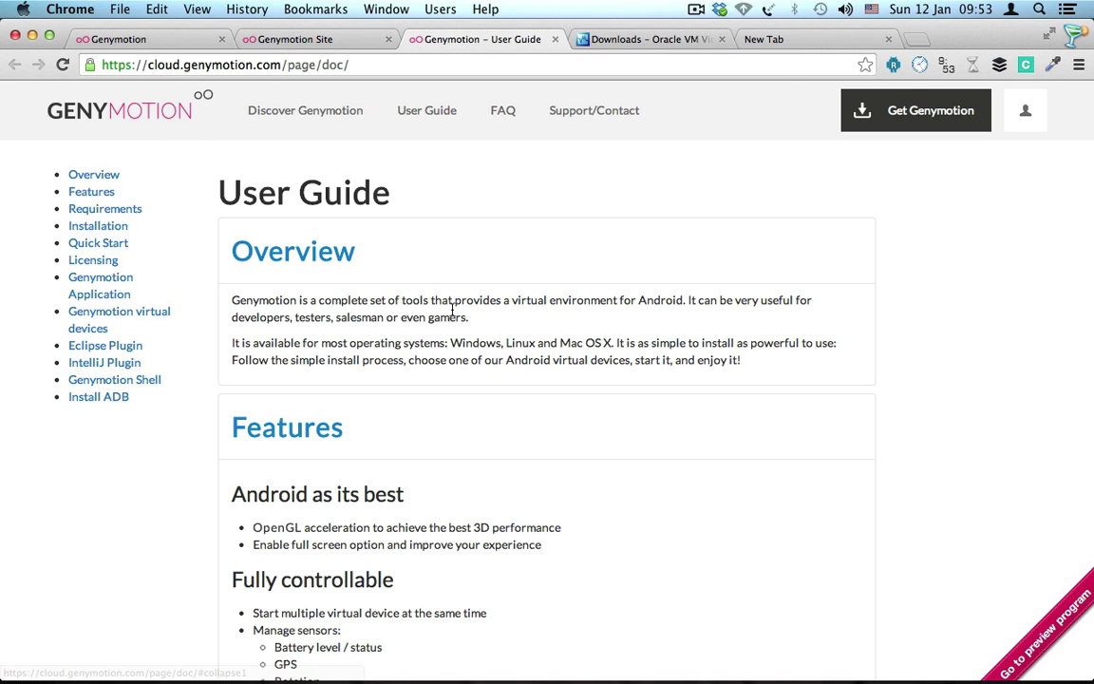
{"action": "scroll", "coordinate": [452, 311], "scroll_direction": "down", "scroll_amount": 4}
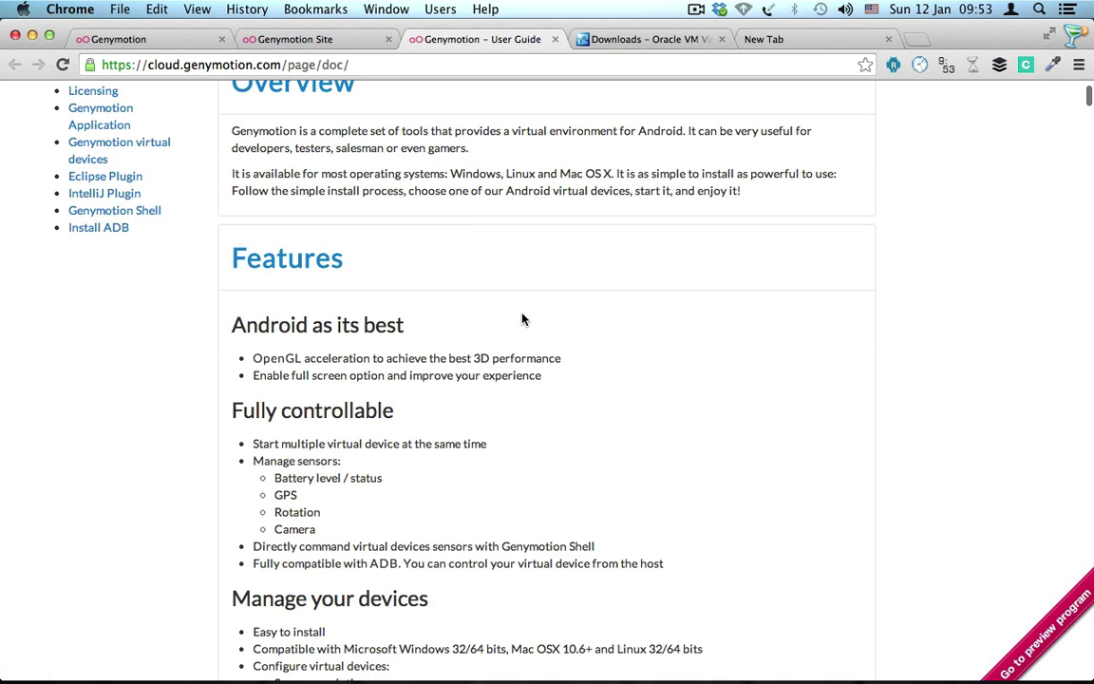
{"action": "scroll", "coordinate": [522, 320], "scroll_direction": "down", "scroll_amount": 4}
{"action": "scroll", "coordinate": [522, 320], "scroll_direction": "down", "scroll_amount": 10}
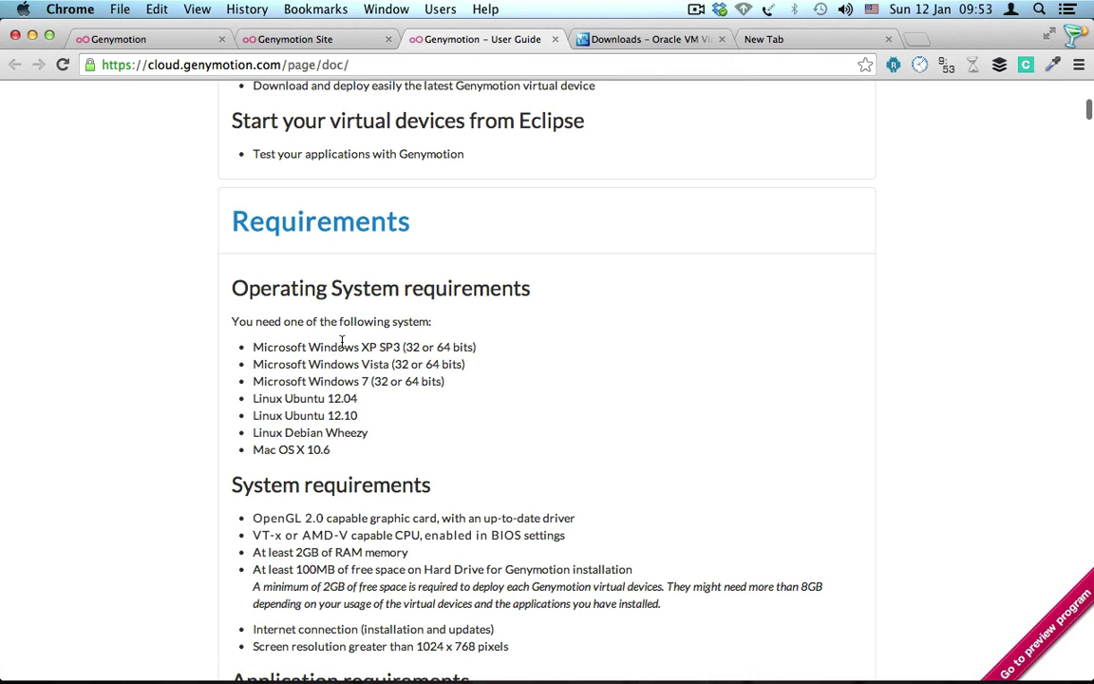
{"action": "left_click_drag", "start_coordinate": [341, 344], "coordinate": [316, 418]}
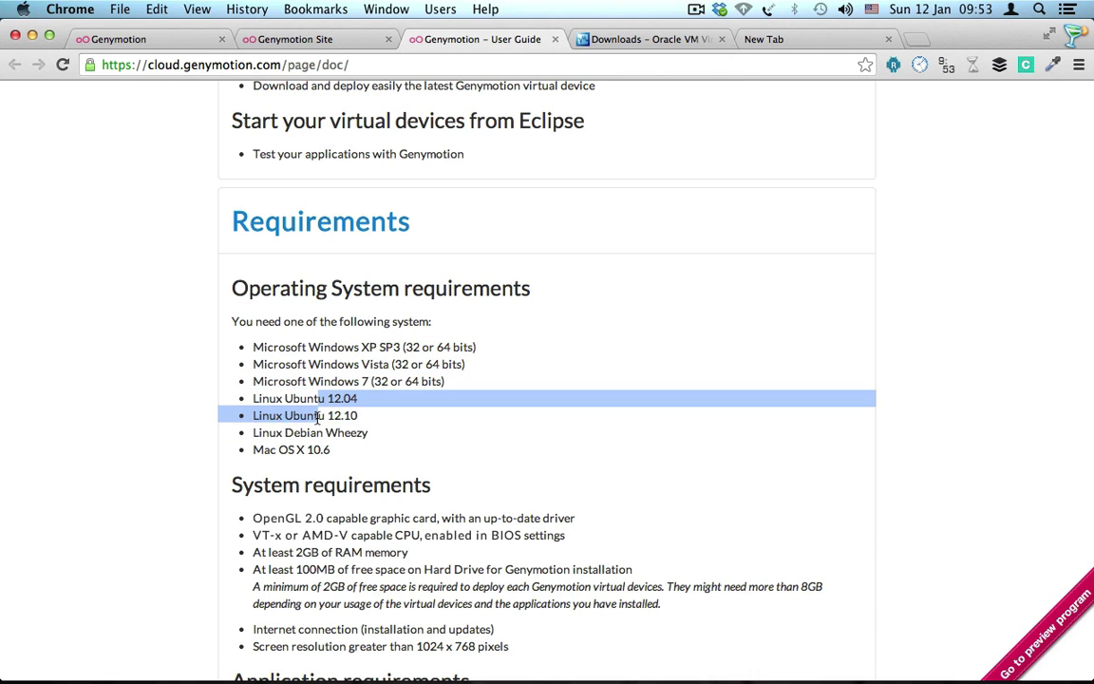
{"action": "triple_click", "coordinate": [310, 449]}
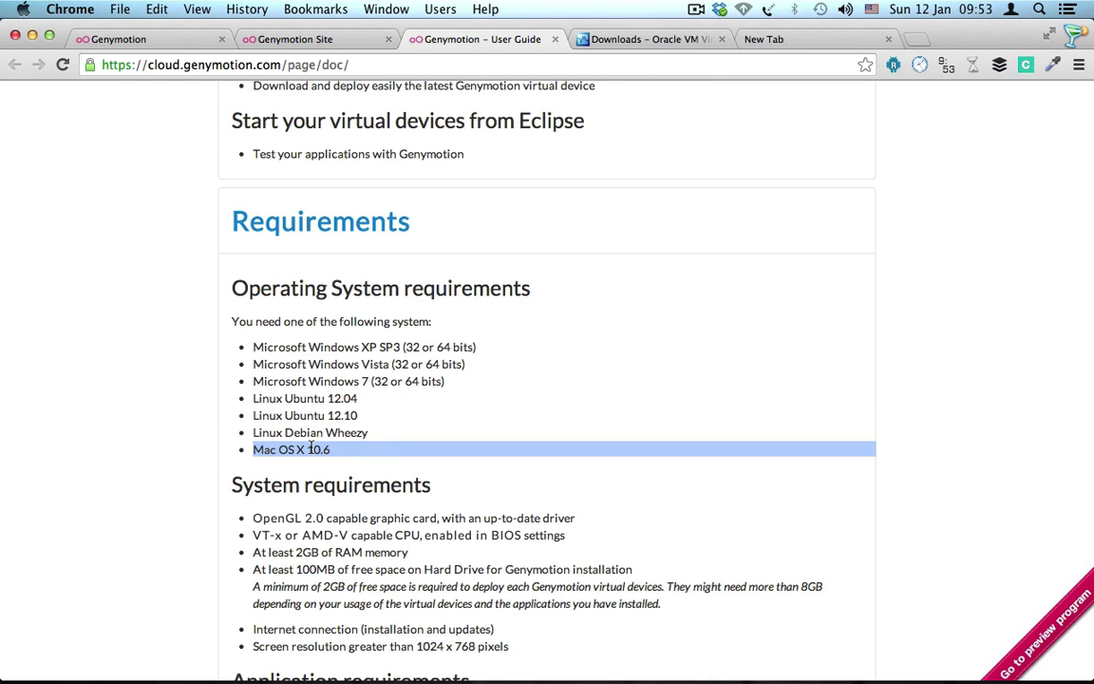
{"action": "left_click", "coordinate": [385, 452]}
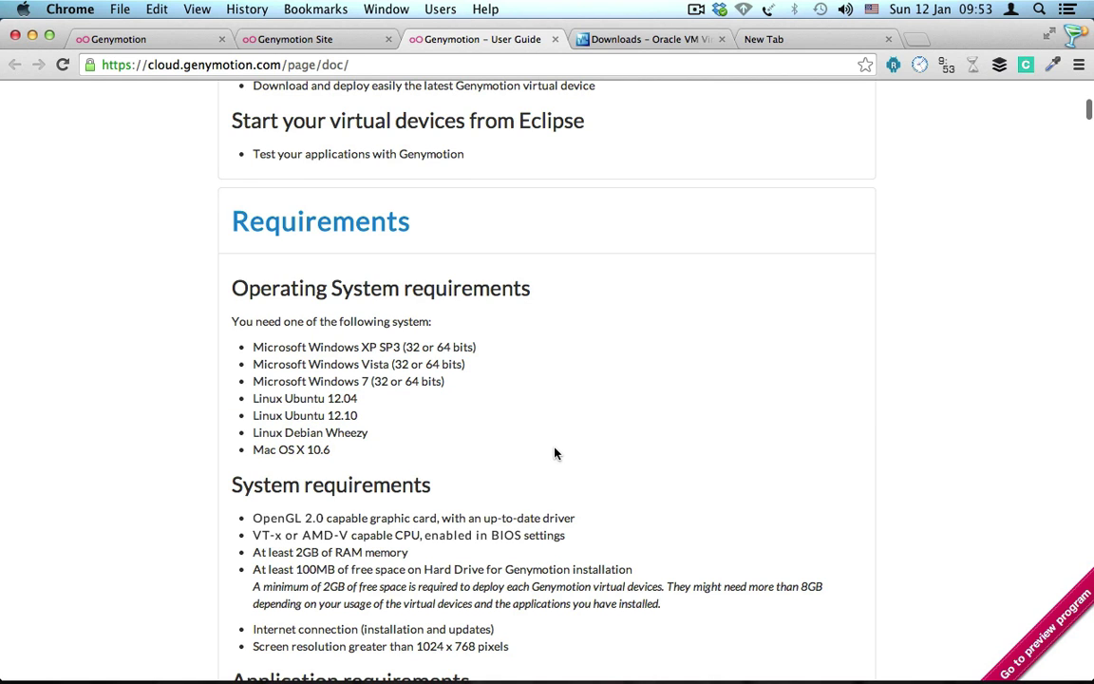
{"action": "scroll", "coordinate": [555, 453], "scroll_direction": "down", "scroll_amount": 5}
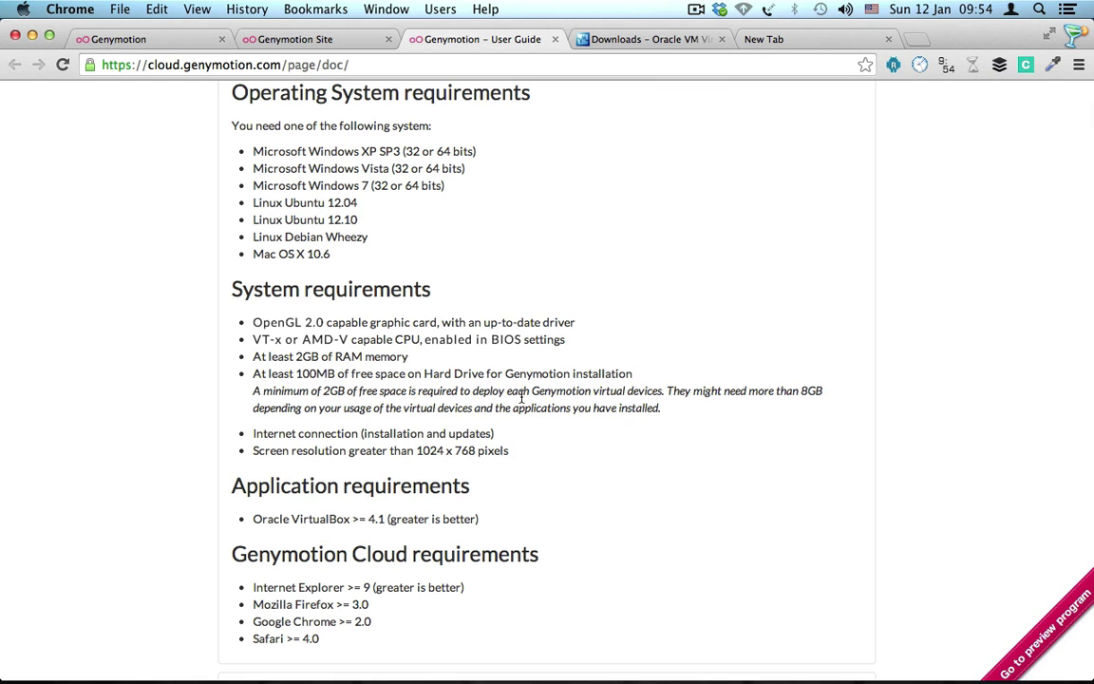
{"action": "scroll", "coordinate": [521, 401], "scroll_direction": "down", "scroll_amount": 5}
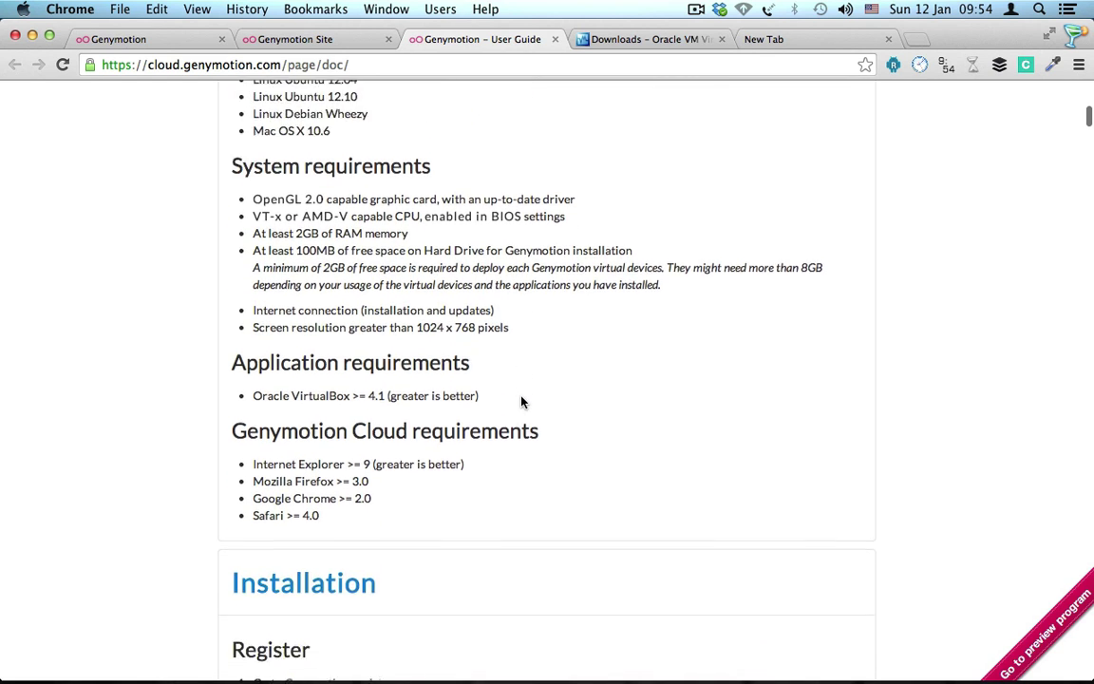
Read the User Guide's Installation section on registering, installing Oracle VirtualBox, and downloading and installing Genymotion.
{"action": "scroll", "coordinate": [523, 404], "scroll_direction": "down", "scroll_amount": 5}
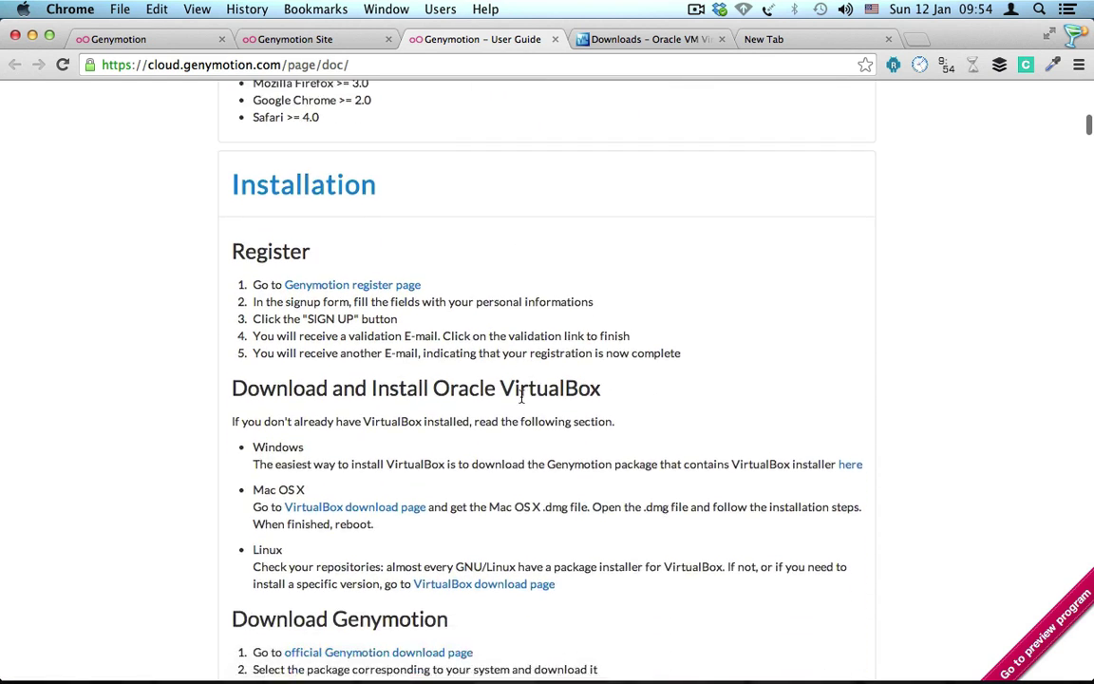
{"action": "double_click", "coordinate": [237, 188]}
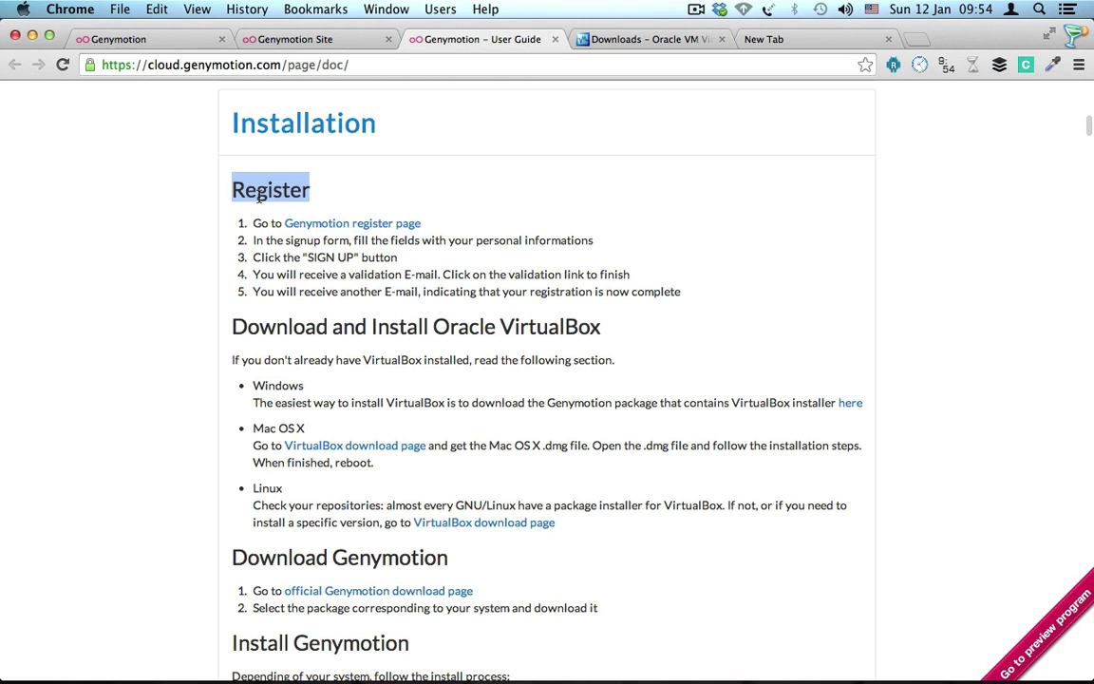
{"action": "left_click", "coordinate": [272, 325]}
{"action": "triple_click", "coordinate": [272, 325]}
{"action": "scroll", "coordinate": [272, 325], "scroll_direction": "down", "scroll_amount": 4}
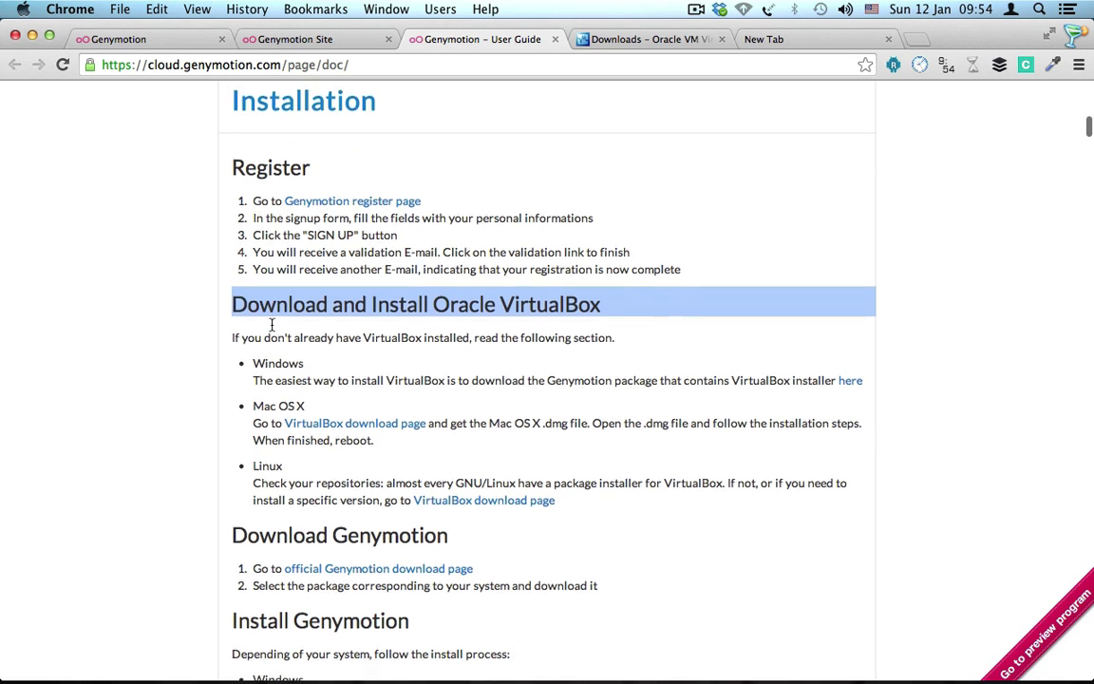
{"action": "triple_click", "coordinate": [272, 327]}
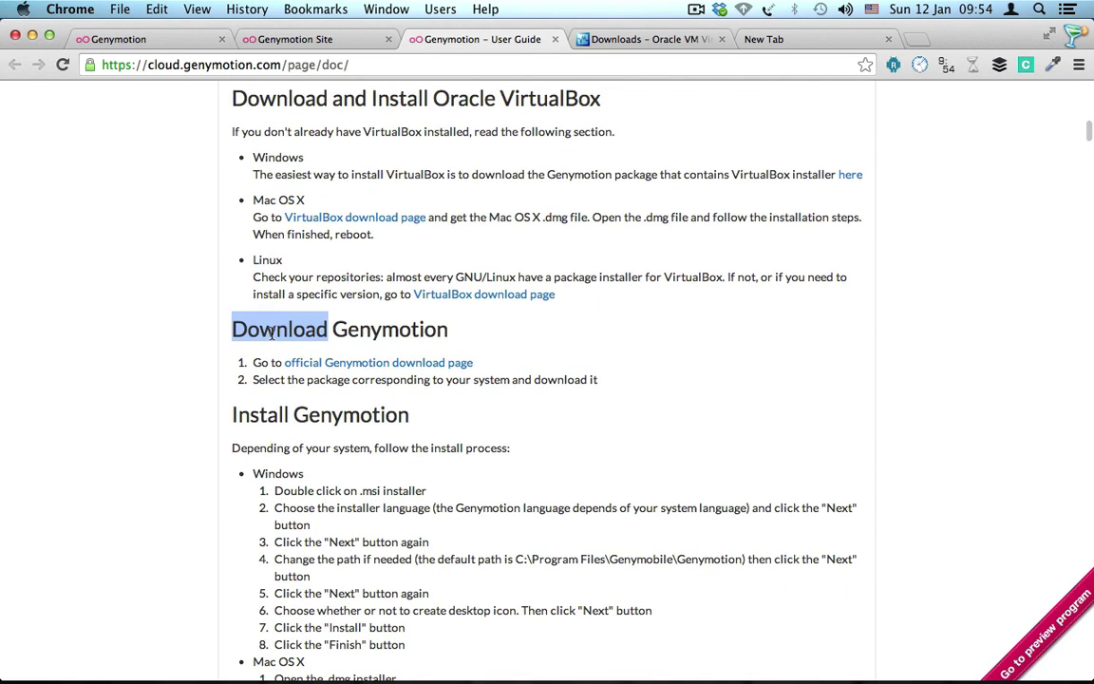
{"action": "scroll", "coordinate": [272, 330], "scroll_direction": "down", "scroll_amount": 2}
{"action": "left_click", "coordinate": [272, 330]}
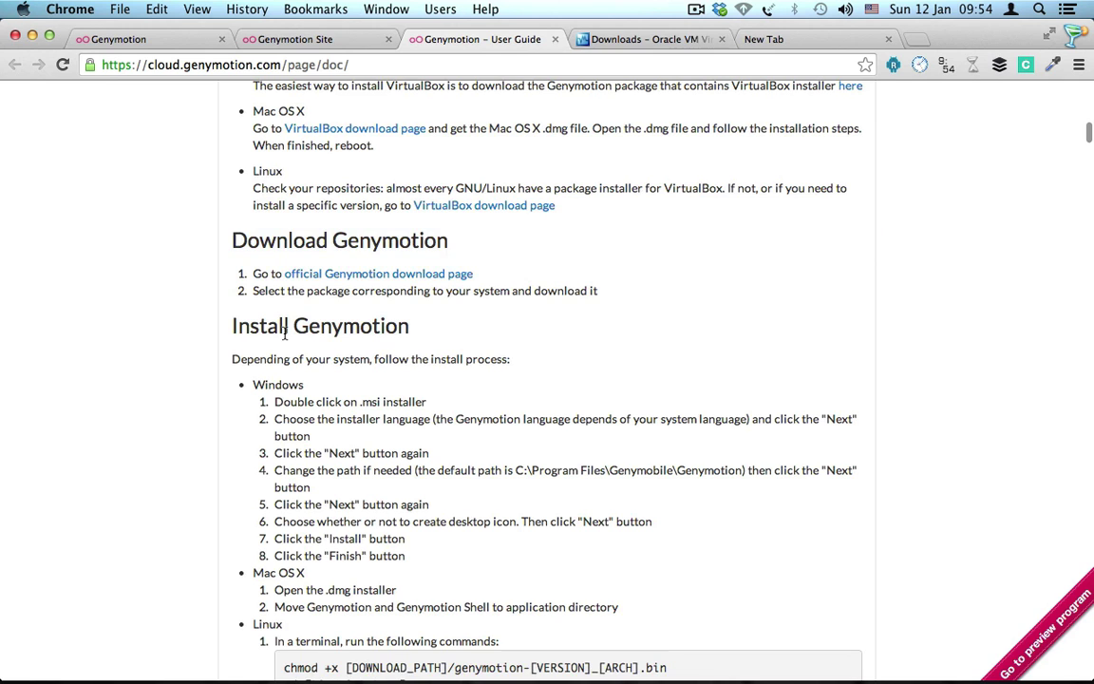
{"action": "scroll", "coordinate": [418, 337], "scroll_direction": "down", "scroll_amount": 3}
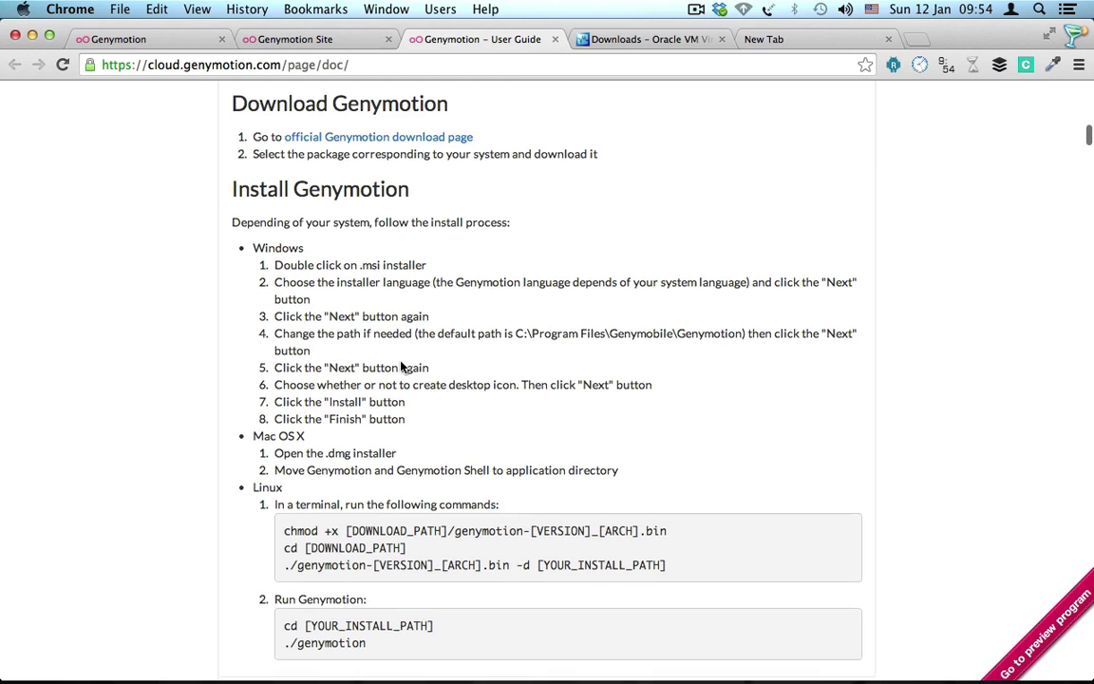
{"action": "scroll", "coordinate": [401, 366], "scroll_direction": "down", "scroll_amount": 2}
Examine the Quick start section on running Genymotion, connecting with credentials and creating a new virtual device.
{"action": "scroll", "coordinate": [401, 365], "scroll_direction": "down", "scroll_amount": 9}
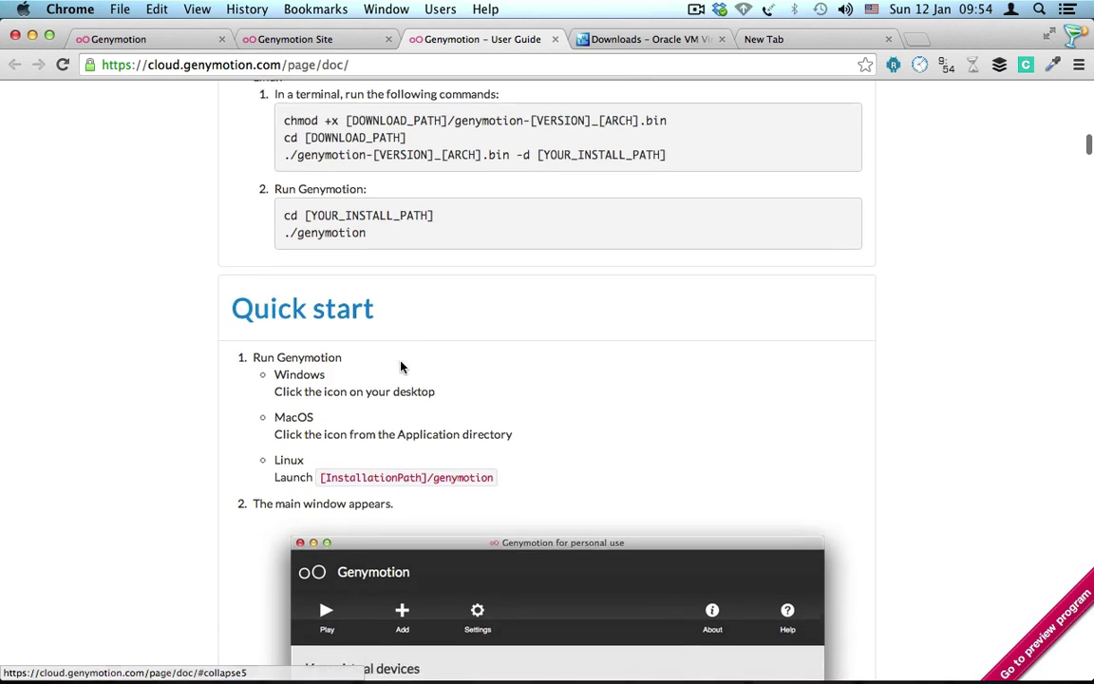
{"action": "scroll", "coordinate": [401, 365], "scroll_direction": "down", "scroll_amount": 1}
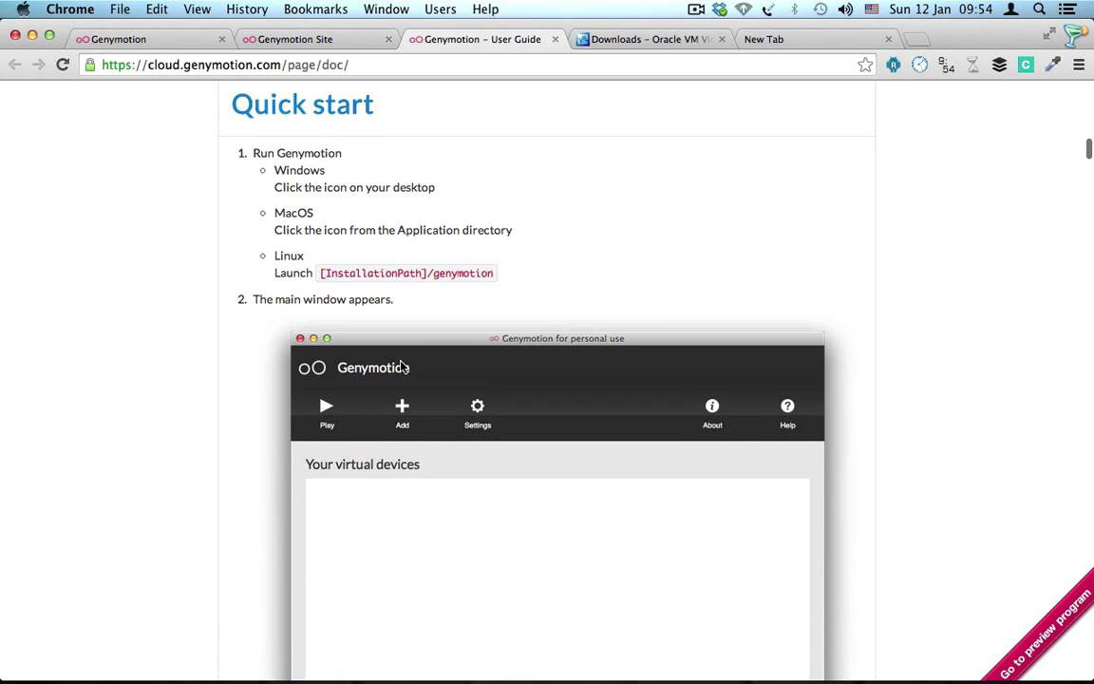
{"action": "scroll", "coordinate": [570, 411], "scroll_direction": "down", "scroll_amount": 2}
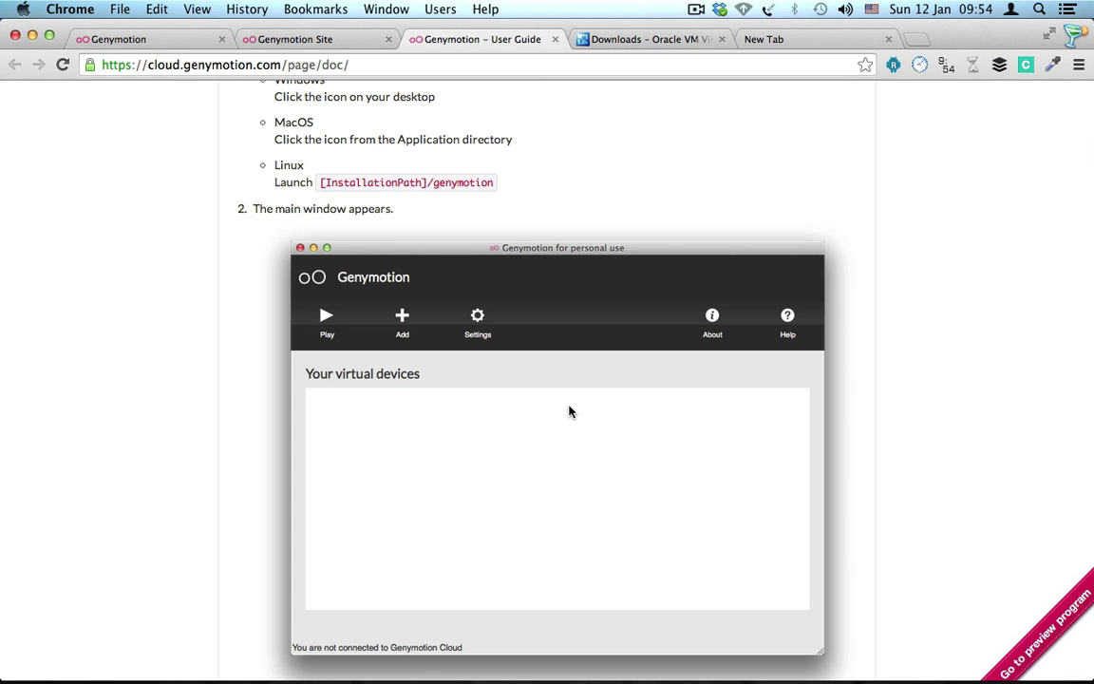
{"action": "scroll", "coordinate": [570, 411], "scroll_direction": "down", "scroll_amount": 12}
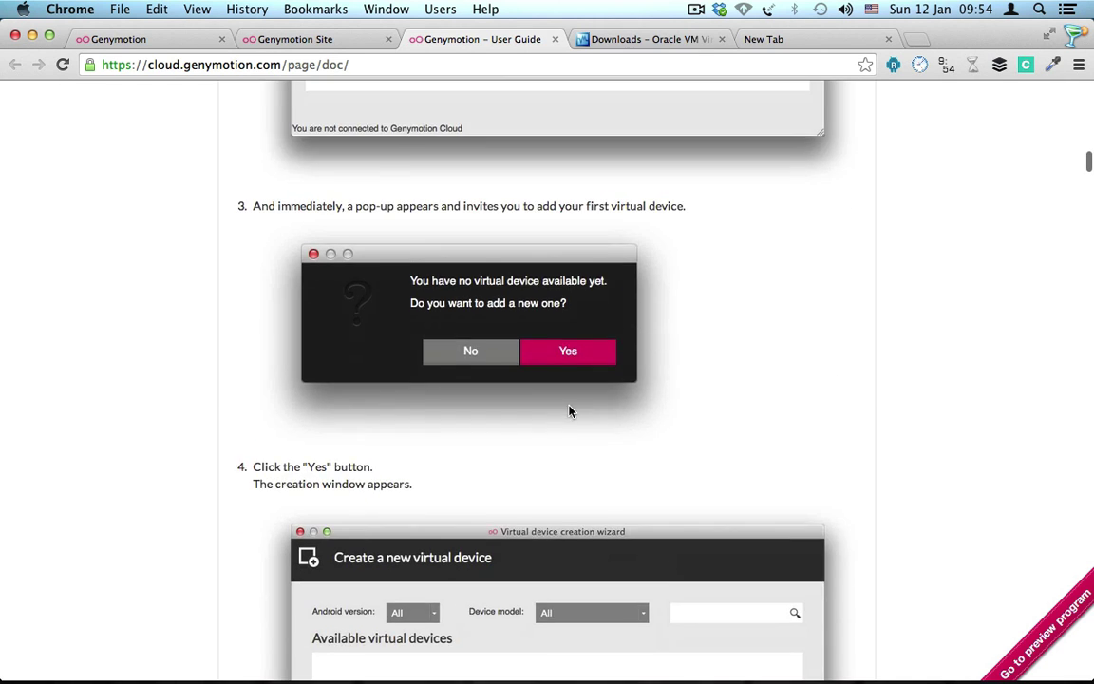
{"action": "scroll", "coordinate": [570, 410], "scroll_direction": "down", "scroll_amount": 12}
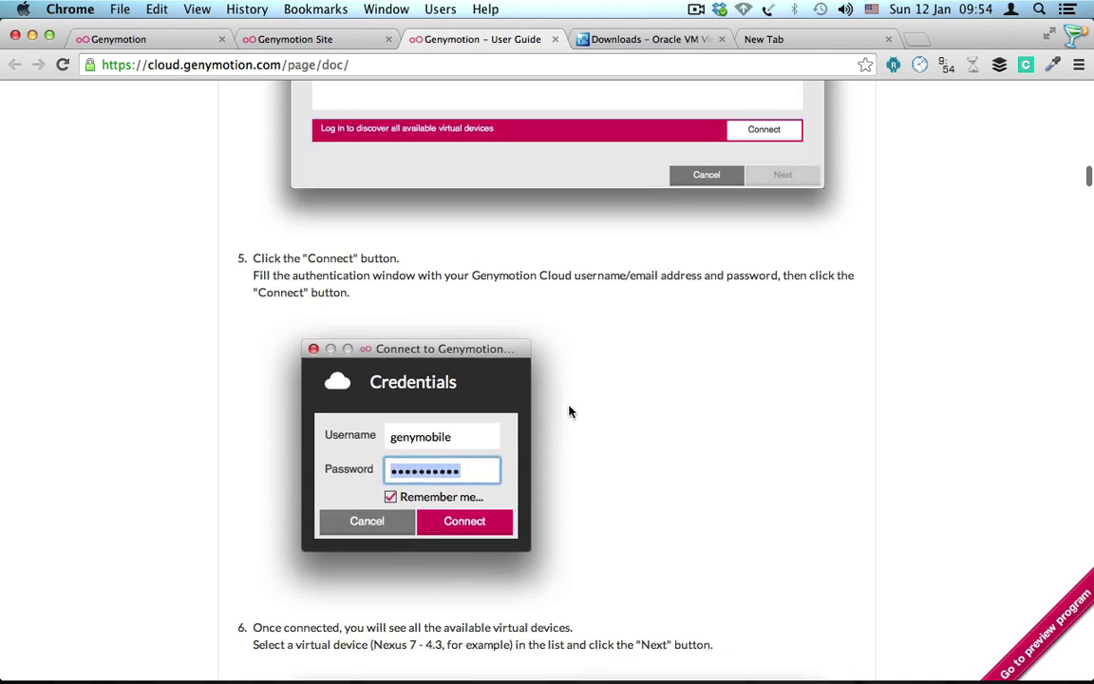
{"action": "scroll", "coordinate": [570, 410], "scroll_direction": "down", "scroll_amount": 10}
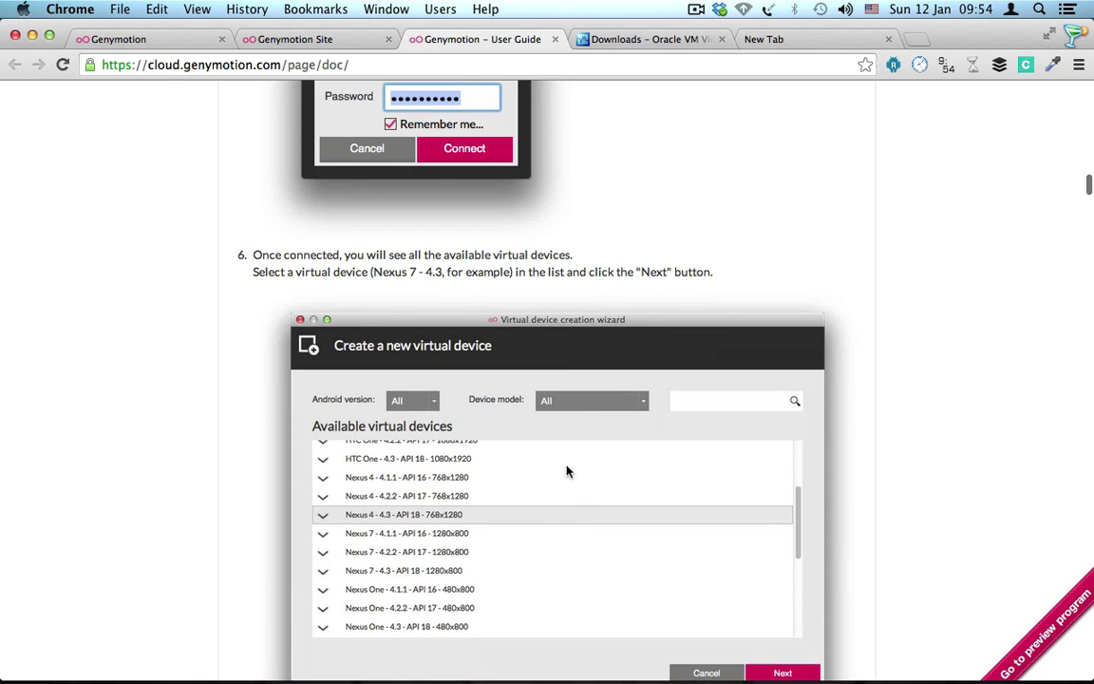
{"action": "scroll", "coordinate": [563, 528], "scroll_direction": "down", "scroll_amount": 3}
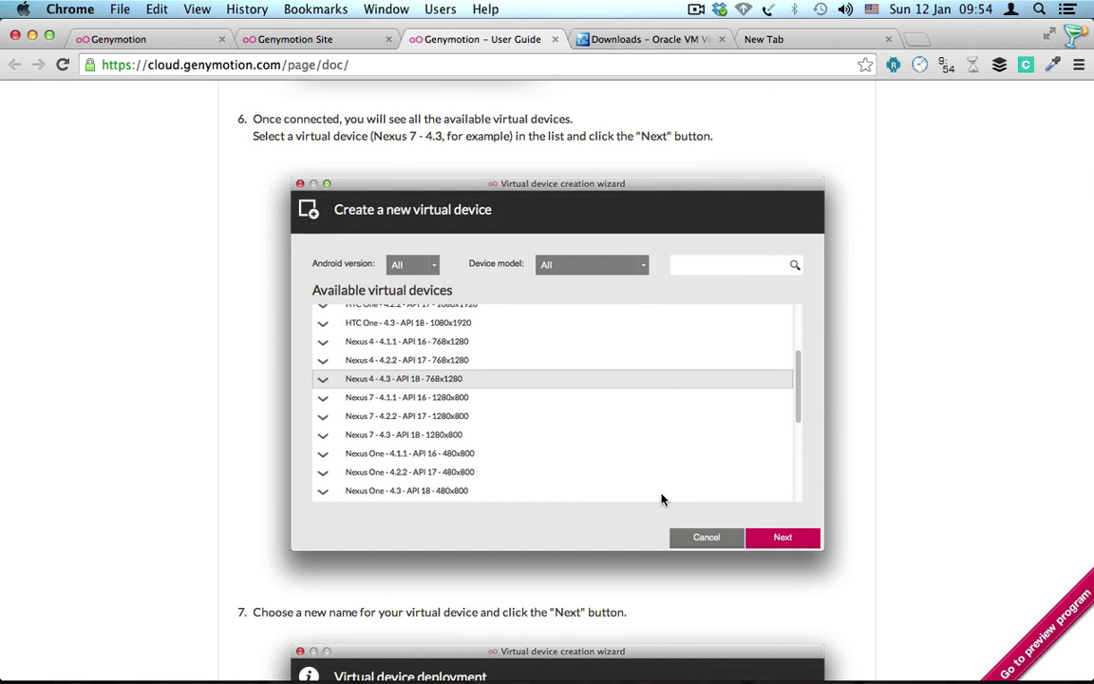
{"action": "scroll", "coordinate": [663, 500], "scroll_direction": "down", "scroll_amount": 2}
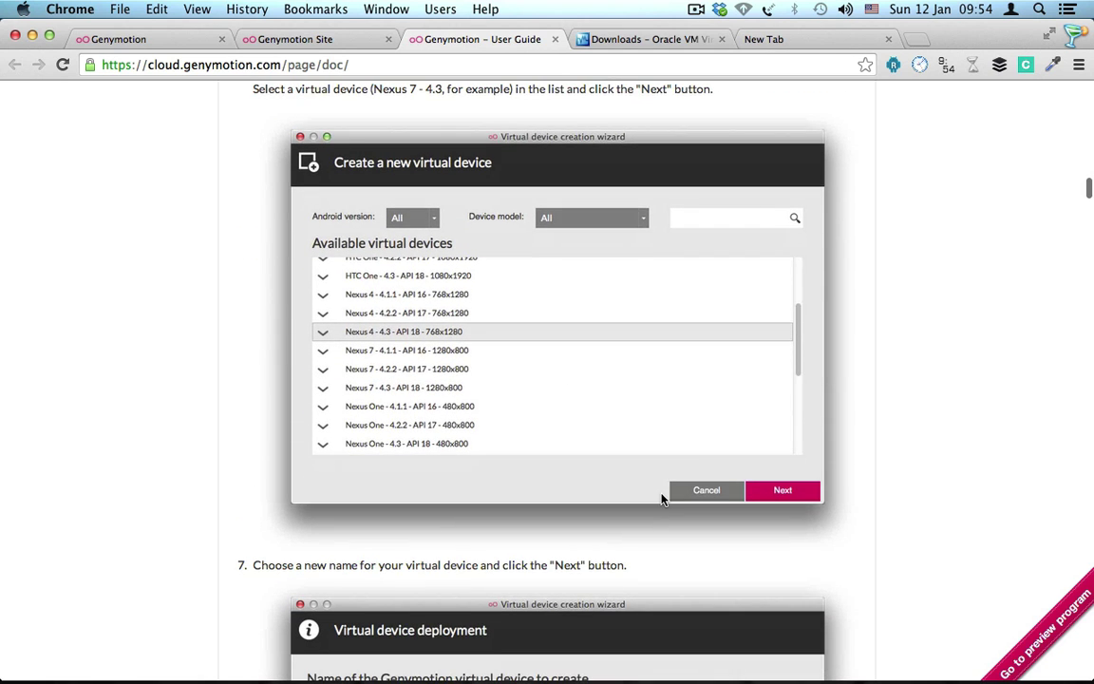
{"action": "scroll", "coordinate": [663, 499], "scroll_direction": "up", "scroll_amount": 1}
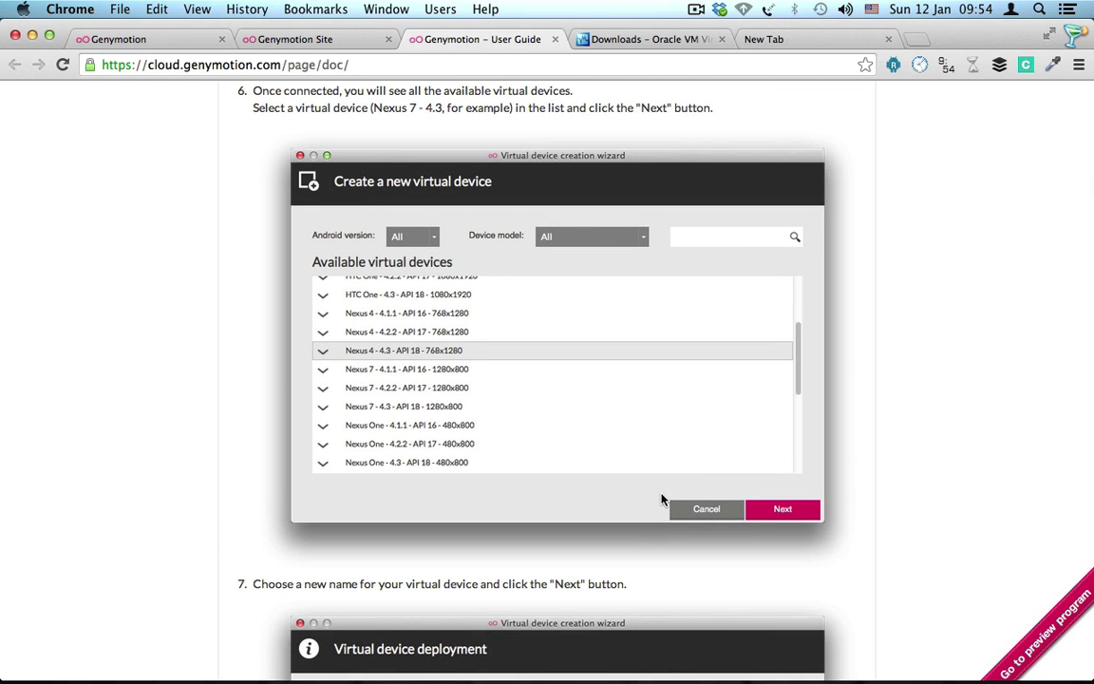
{"action": "scroll", "coordinate": [731, 474], "scroll_direction": "down", "scroll_amount": 1}
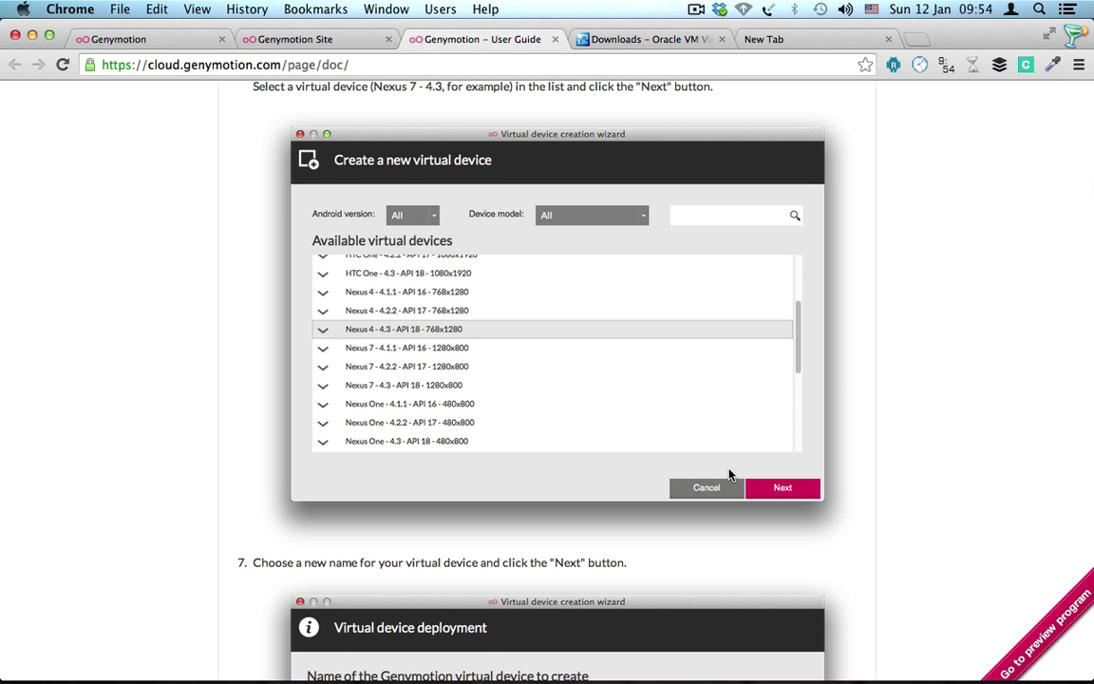
Switch to Eclipse, inspect the 4.1.1 - 16 - 320x480 entry in the Genymotion Virtual Devices Manager, and close the manager.
{"action": "key", "text": "ctrl+Right"}
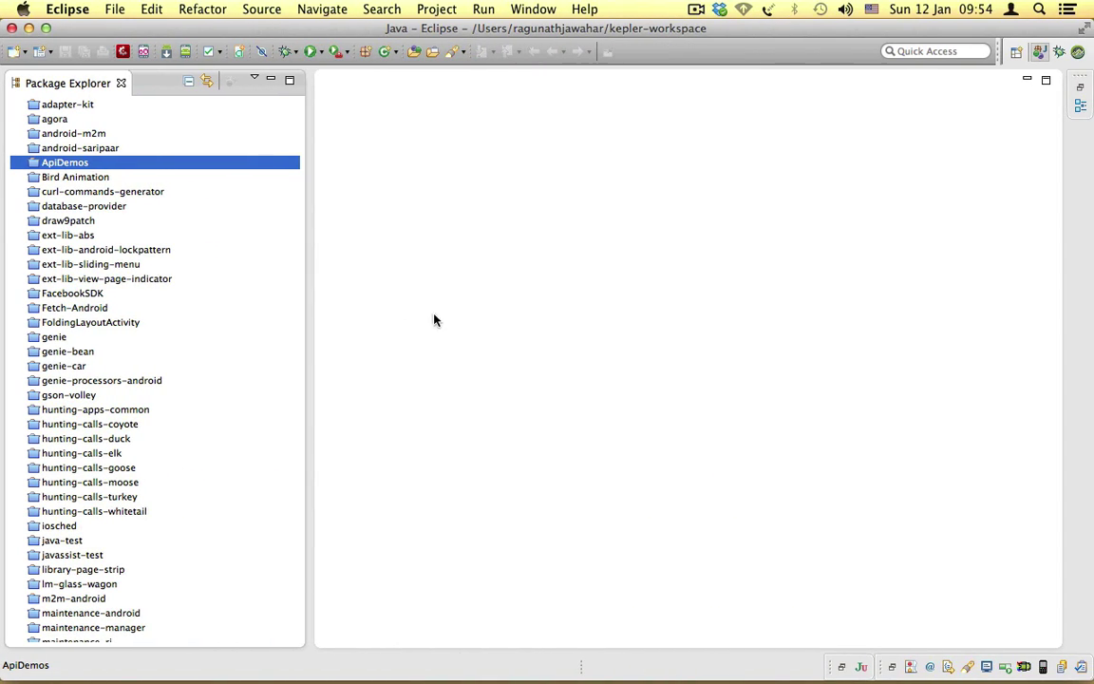
{"action": "left_click", "coordinate": [143, 53]}
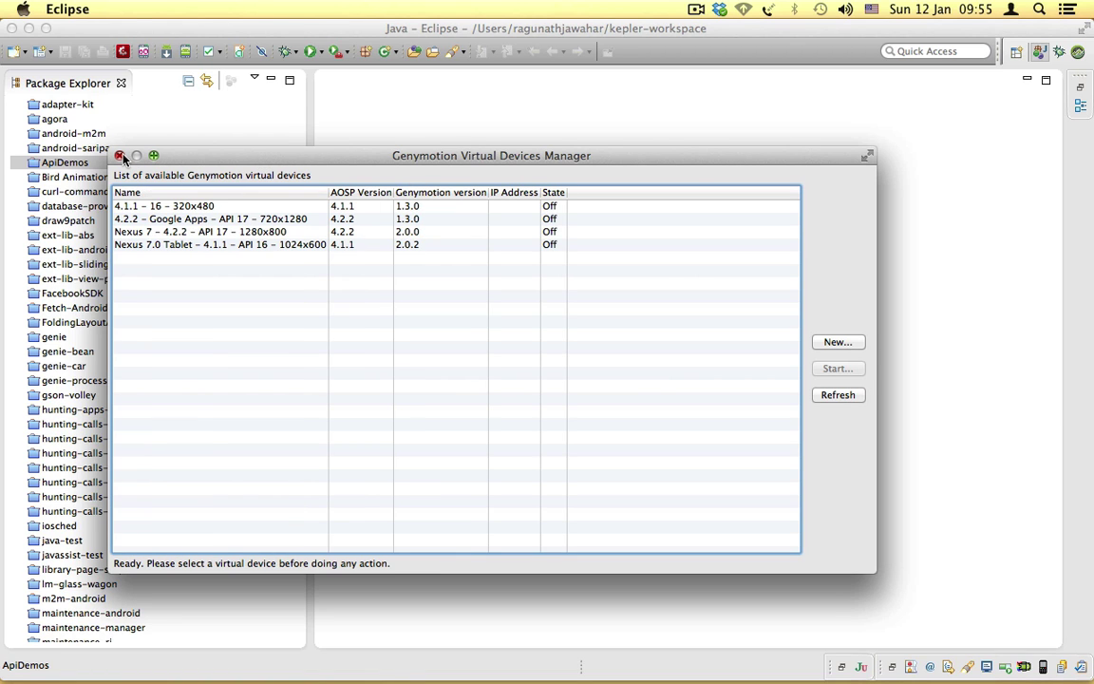
{"action": "left_click", "coordinate": [176, 205]}
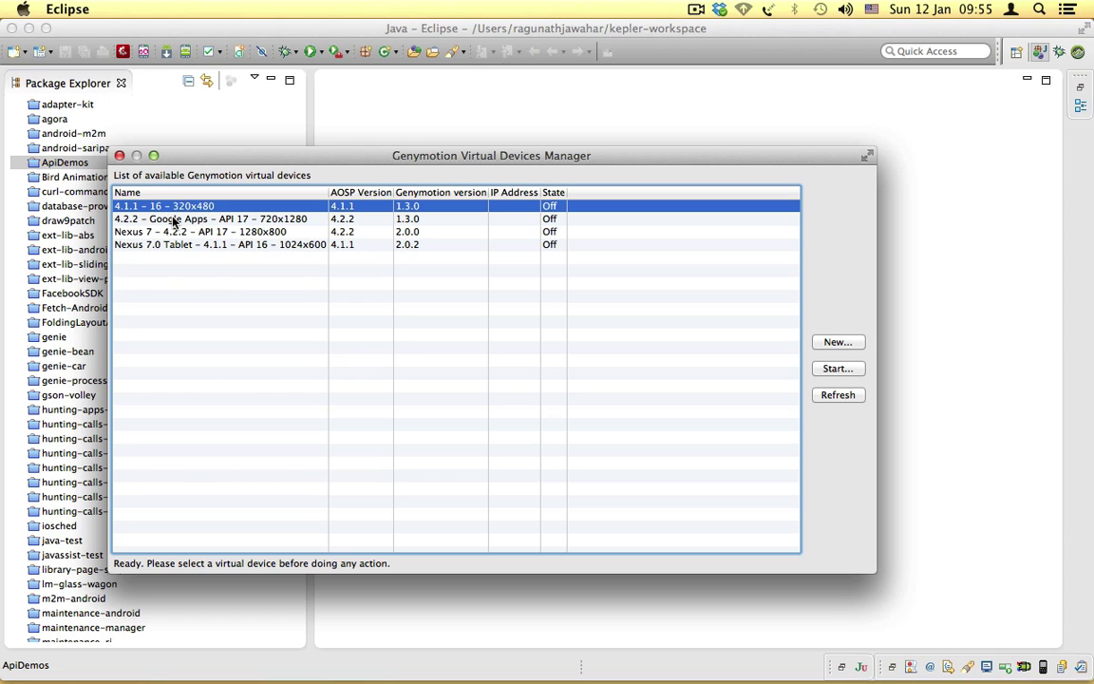
{"action": "left_click", "coordinate": [120, 156]}
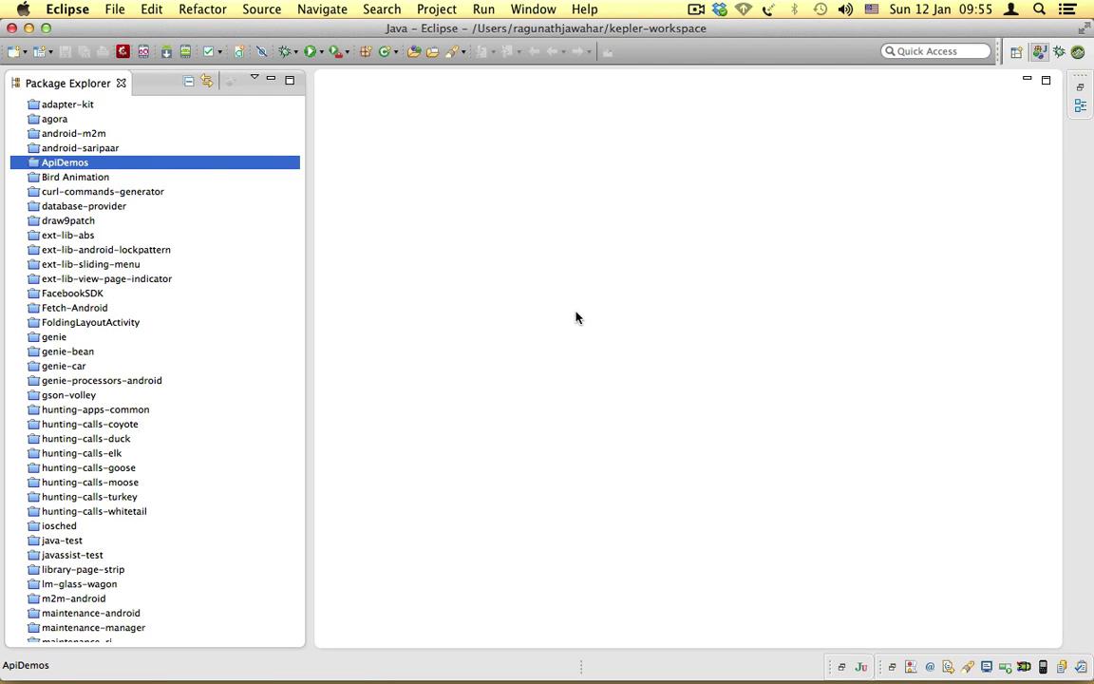
Switch to Android Studio and select the Nexus 7 virtual device with AOSP version 4.2.2 in the Genymotion Device Manager.
{"action": "key", "text": "ctrl+Right"}
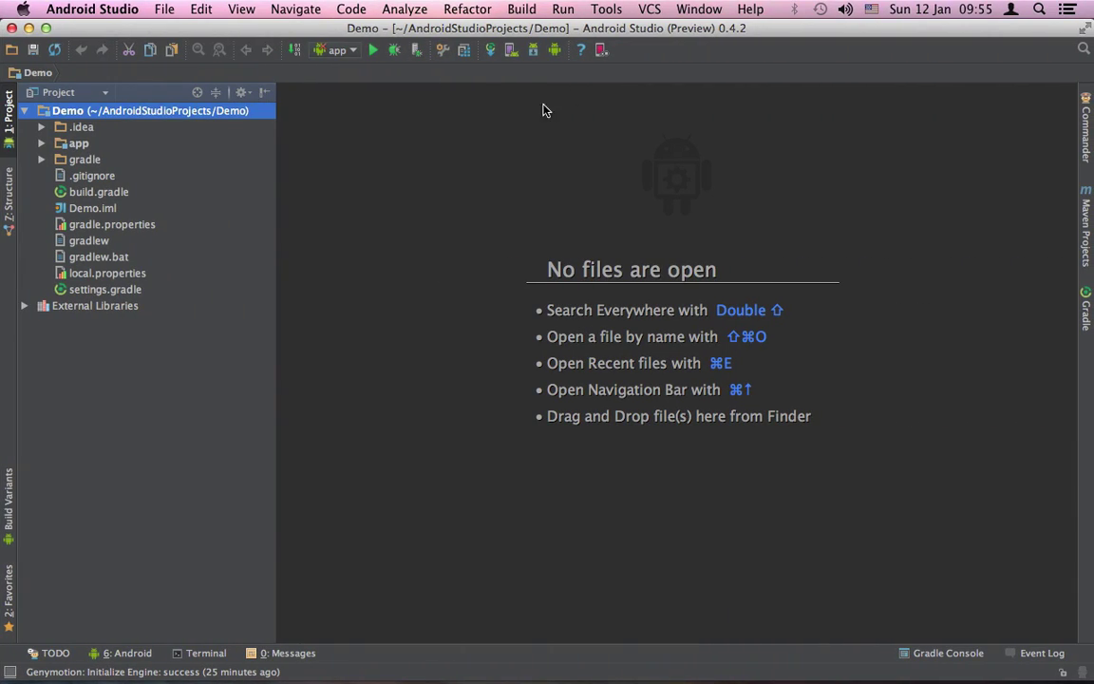
{"action": "left_click", "coordinate": [604, 57]}
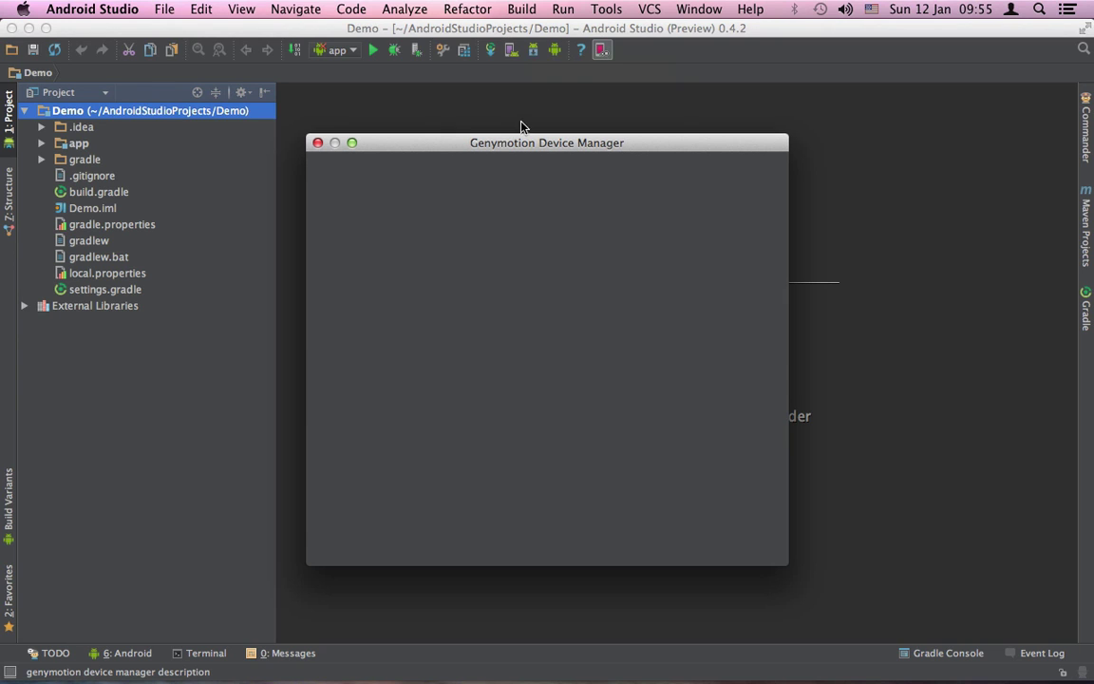
{"action": "left_click", "coordinate": [494, 226]}
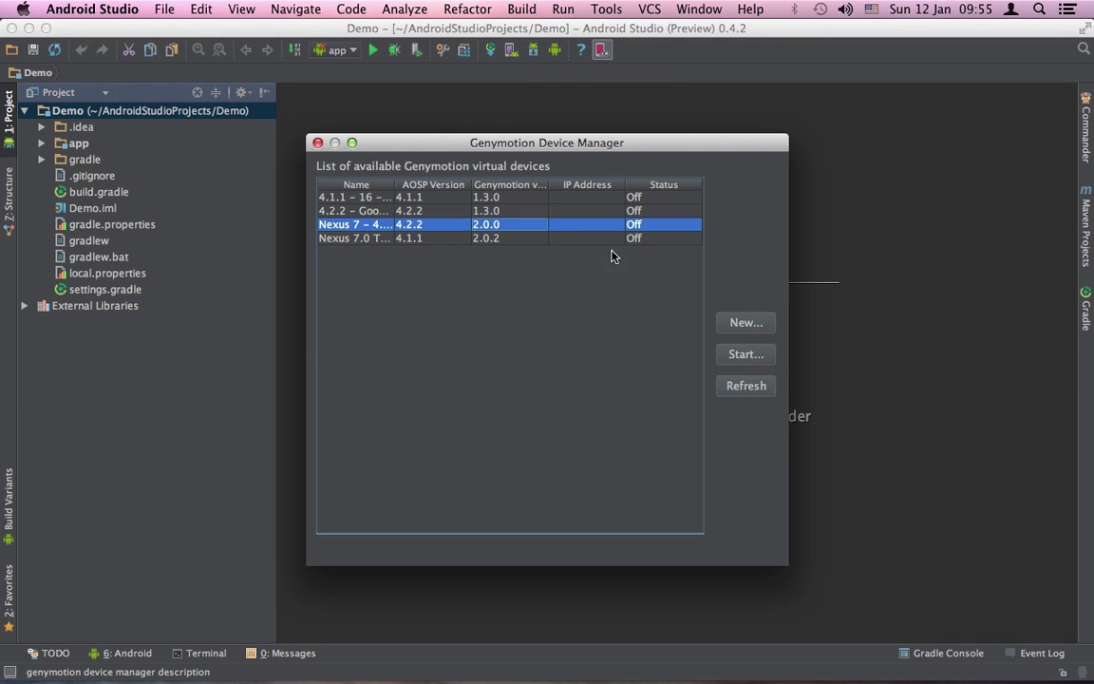